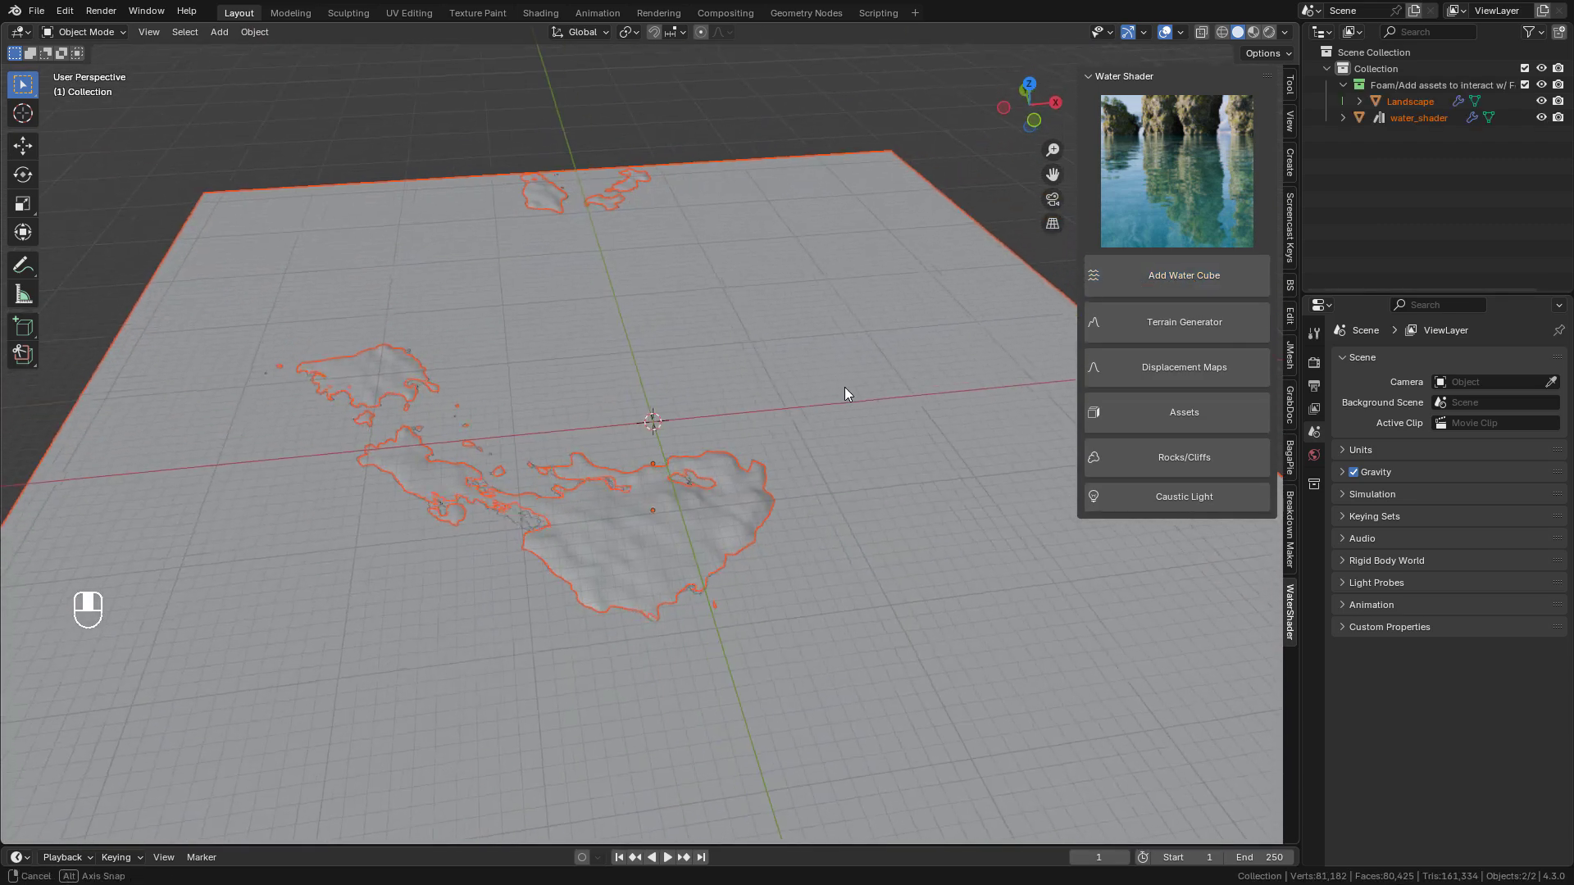
- Render with Cycles on GPU Compute, 32 viewport max samples, OpenImageDenoise viewport denoising
click(1313, 365)
click(1470, 361)
click(1473, 414)
click(1468, 400)
click(1480, 437)
click(1478, 510)
text(32)
key(Return)
click(1354, 557)
click(1459, 579)
click(1470, 635)
- Set the world Color input to a Sky Texture
click(1316, 458)
click(1432, 463)
click(1064, 645)
- Preview in Rendered shading within a Ctrl+B render region, and select the water plane
click(1269, 32)
ctrl+middle_drag(726, 237, 493, 169)
key(ctrl+b)
drag(238, 129, 1002, 723)
click(983, 482)
- Set the world strength to 0.8 and the sun rotation to 80°
click(1488, 672)
text(0.8)
key(Return)
click(1483, 578)
text(80)
key(Return)
- In the water material, test a higher WaveStrength, restore 0.060, and set WaterColor #A8DAE2
click(1314, 653)
drag(1374, 297, 1374, 200)
scroll(1433, 398, down, 5)
scroll(1429, 562, down, 1)
scroll(1428, 562, up, 3)
drag(1448, 410, 1497, 411)
drag(1495, 412, 1450, 411)
click(1494, 473)
drag(1453, 264, 1453, 269)
- Hide the island landscape, generate a new terrain, and scale and move it over the water
click(616, 375)
key(h)
click(1180, 322)
click(1218, 34)
key(s)
key(s)
key(s)
click(38, 160)
click(23, 147)
key(s)
click(645, 414)
drag(644, 414, 686, 391)
middle_drag(686, 390, 806, 374)
- Turn the enlarged outliner area into a Geometry Node Editor showing the TerrainProperties node settings
drag(1417, 198, 1418, 461)
click(1326, 33)
click(752, 186)
key(n)
scroll(1460, 229, up, 10)
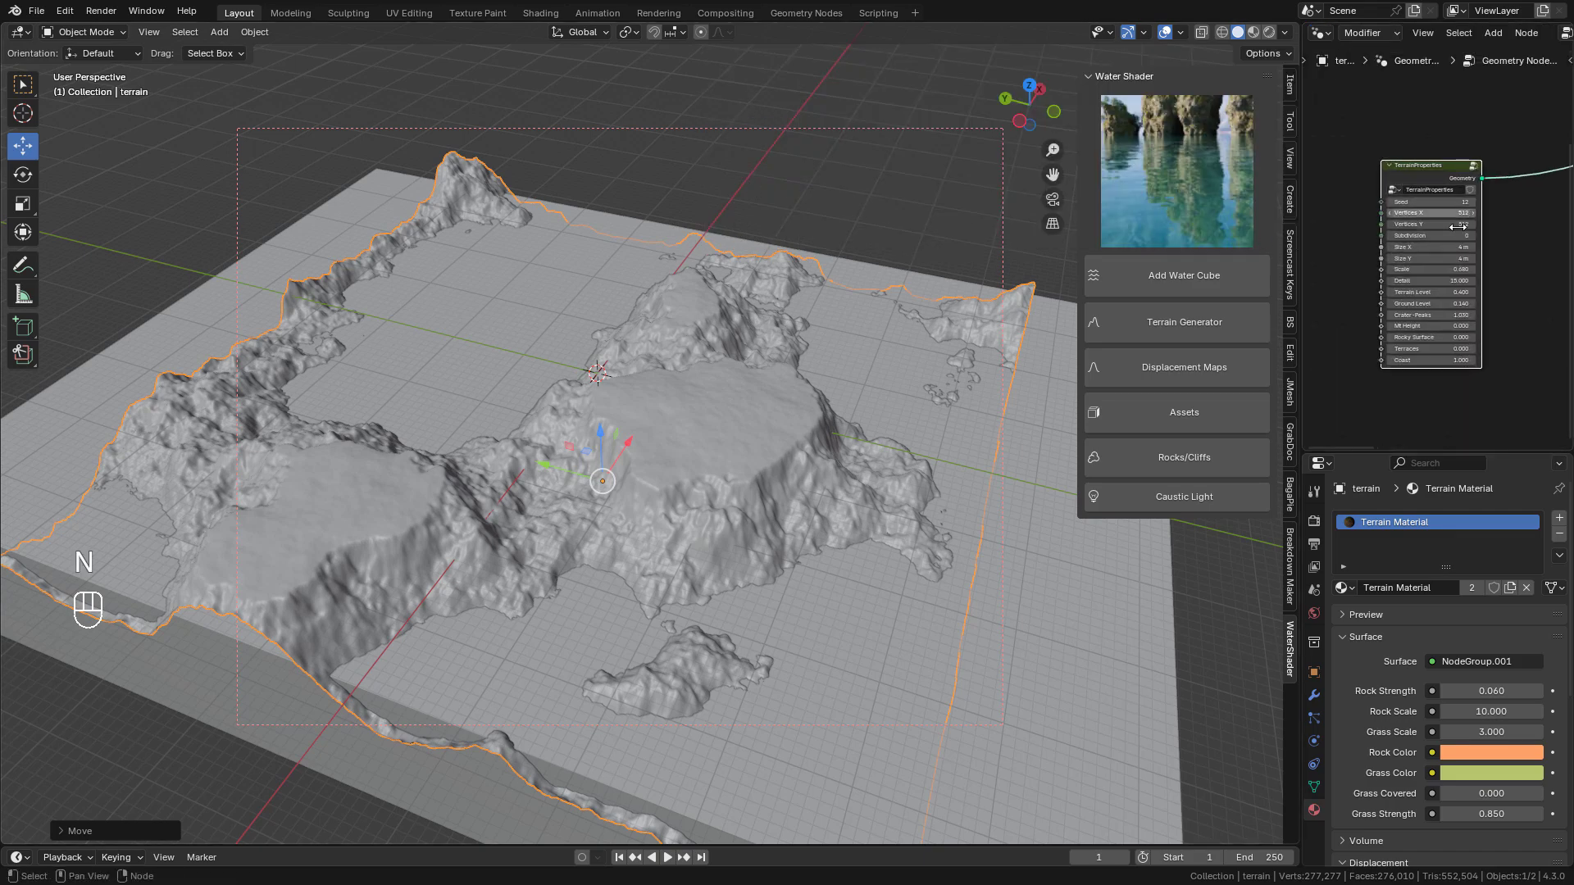
key(Home)
key(n)
click(1564, 109)
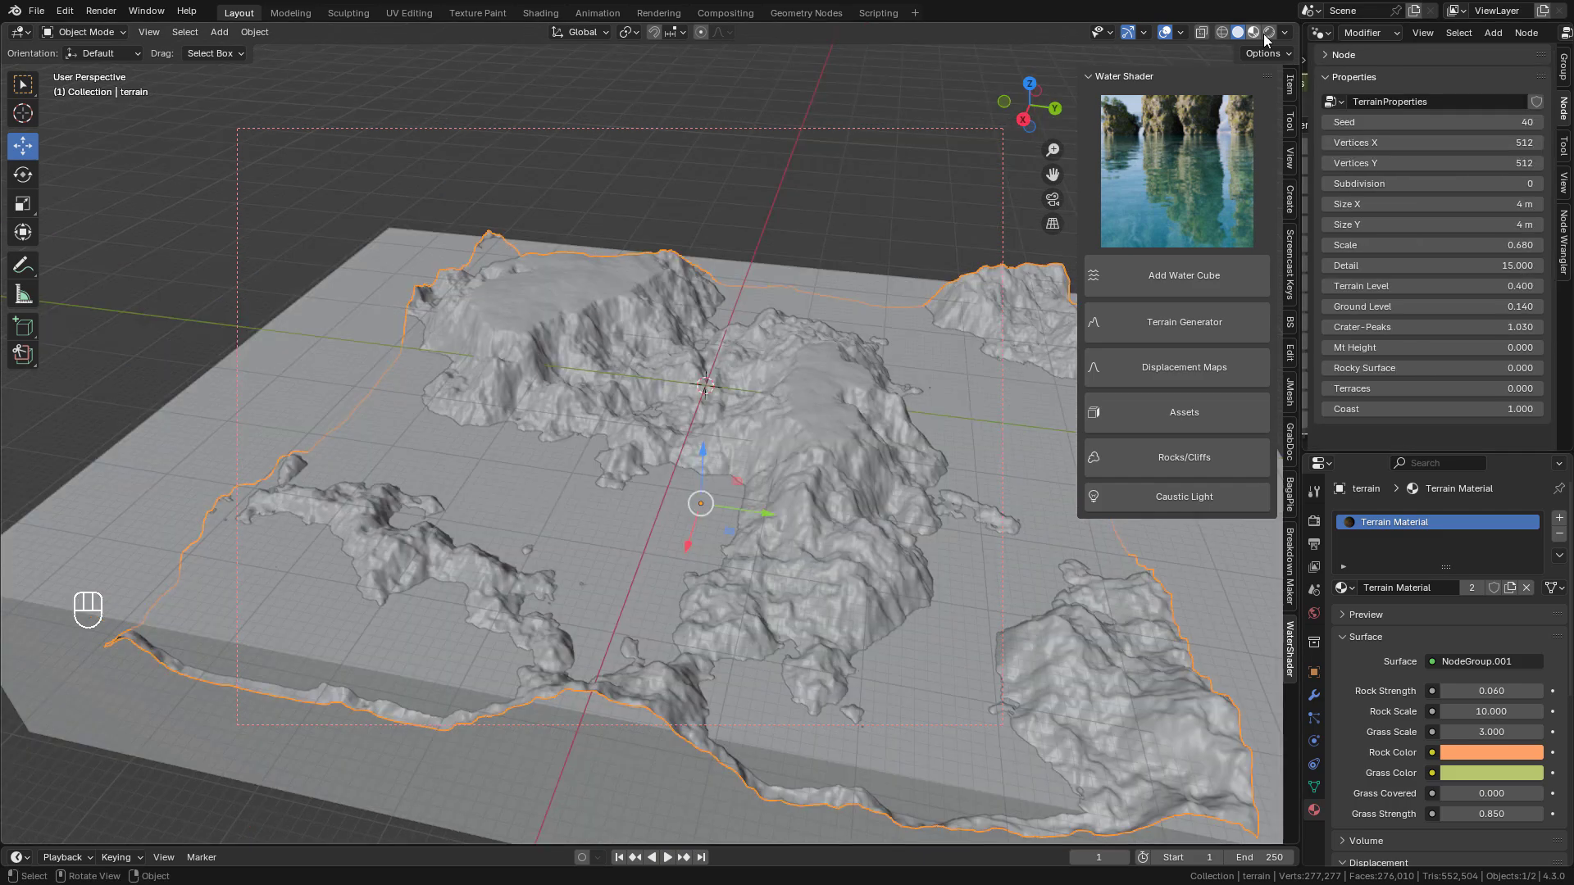
- In Rendered preview, try terrain seeds 200 and 11, settling on seed 40
click(1268, 33)
middle_drag(863, 390, 729, 400)
drag(1431, 122, 1508, 122)
key(KP_0)
click(1511, 121)
text(11)
key(KP_Enter)
click(1511, 121)
text(40)
key(Return)
click(1492, 123)
key(KP_Enter)
- Lift the terrain about 1.2 m and set its Rock Color to dark brown #5A3925
drag(528, 366, 519, 364)
drag(1435, 452, 1434, 419)
click(1492, 720)
click(1445, 509)
drag(1445, 510, 1439, 551)
mouse_move(1530, 453)
mouse_down()
mouse_move(1529, 534)
mouse_move(1529, 459)
mouse_up()
- Move the terrain into the Foam collection
key(m)
key(m)
mouse_move(627, 320)
click(769, 357)
- Set the water plane's foam modifier To Min value to 1.5
click(819, 149)
click(1314, 663)
click(1464, 580)
text(1.)
key(Return)
- Delete the generated terrain and append terrain_01 from the displacement-map library
key(x)
click(769, 211)
click(1181, 371)
click(1266, 303)
click(479, 405)
click(1218, 589)
- Resize terrain_01, unhide hidden objects, and sink the terrain about 1 m along Z
key(s)
click(854, 393)
key(alt+h)
key(z)
key(s)
key(g)
key(z)
click(529, 295)
key(s)
click(755, 467)
- Raise the terrain material's Grass Max to 0.900
click(740, 248)
click(655, 272)
click(1313, 778)
shift+drag(1461, 699, 1418, 700)
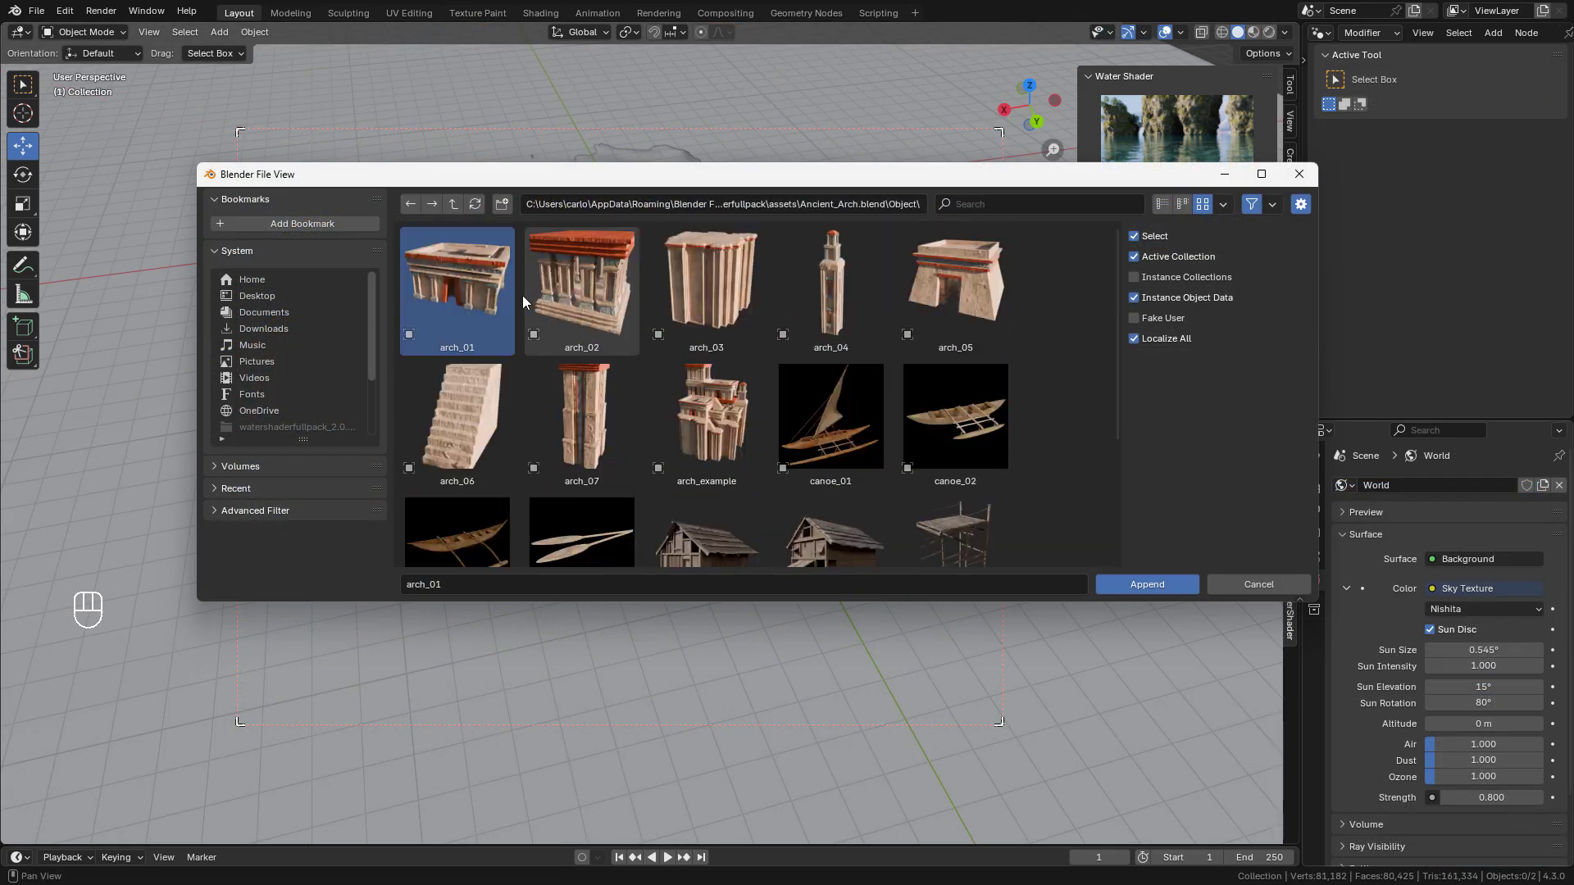
- Append arch_example, shrink it and move it into place, previewing it in Rendered shading
click(716, 406)
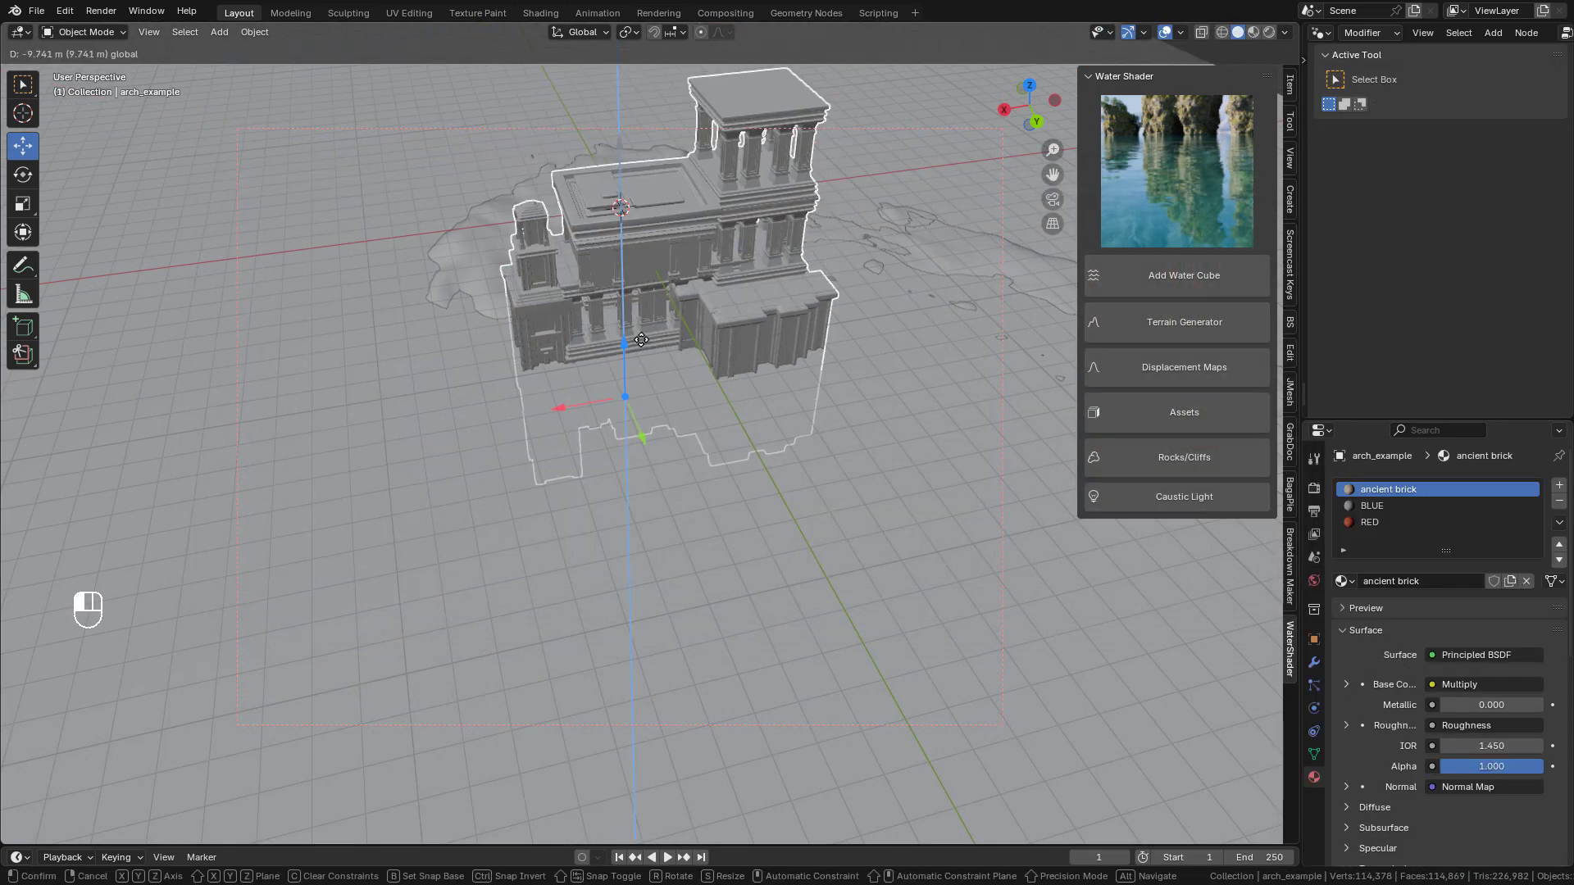
key(s)
click(782, 300)
scroll(783, 300, up, 1)
drag(668, 449, 668, 404)
scroll(668, 404, up, 4)
middle_drag(692, 427, 883, 247)
key(z)
key(s)
right_click(615, 384)
middle_drag(725, 373, 774, 215)
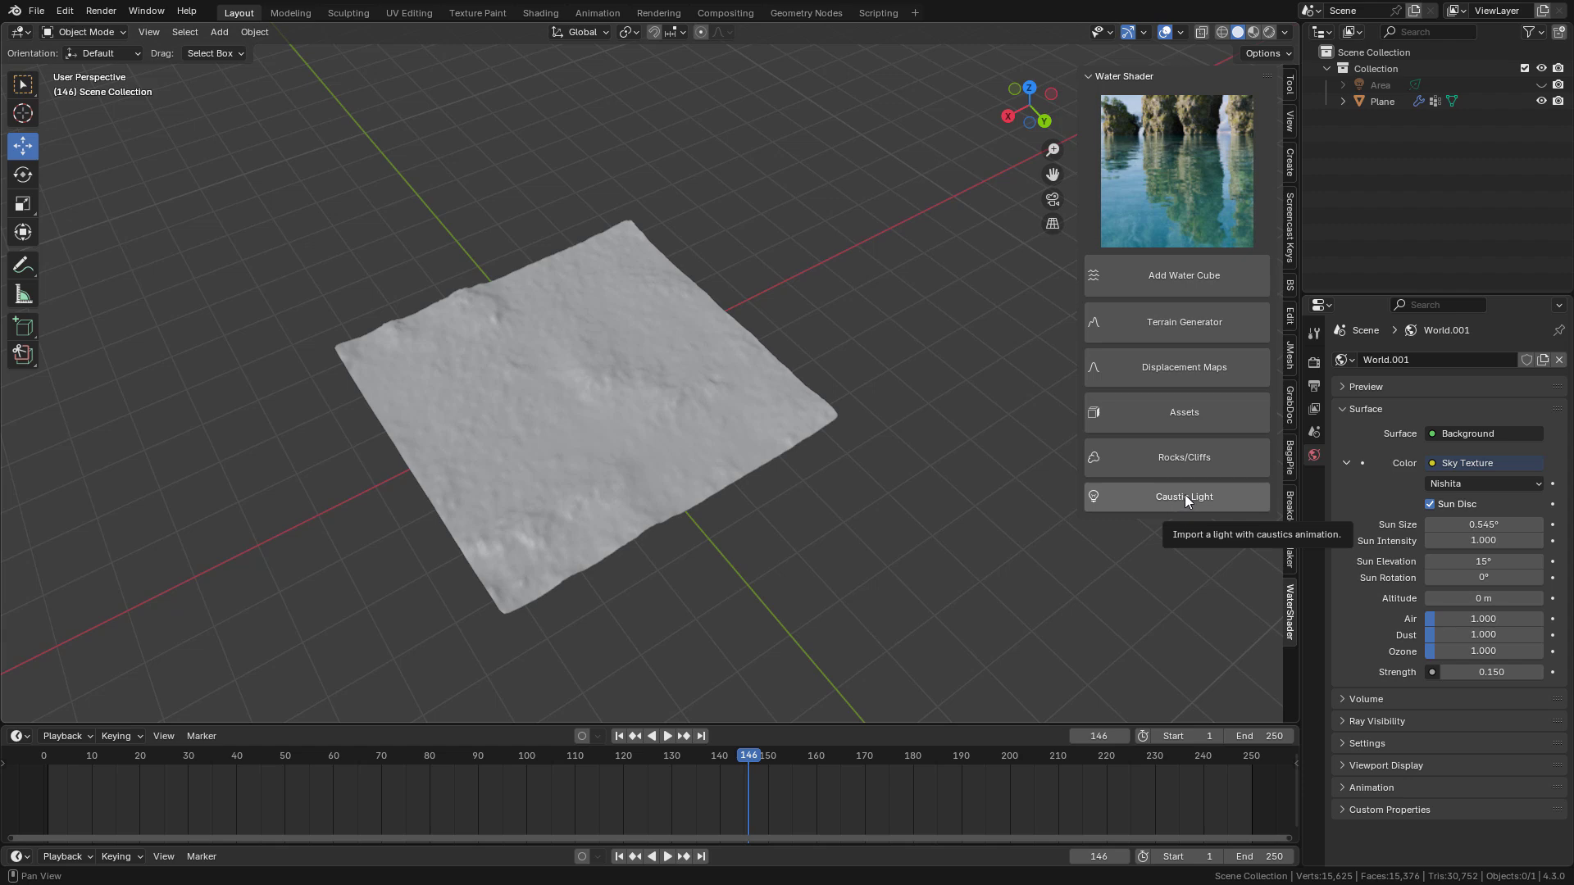
- Add and select a caustic light, then play the animation in Rendered preview
click(1186, 497)
click(586, 218)
click(1267, 33)
click(619, 736)
click(667, 736)
scroll(691, 469, up, 3)
scroll(695, 464, up, 2)
click(658, 735)
- Turn the enlarged timeline into a Shader Editor inside the light's node group, repositioning the Image Texture node
drag(654, 725, 574, 525)
click(19, 537)
click(66, 706)
scroll(534, 729, up, 2)
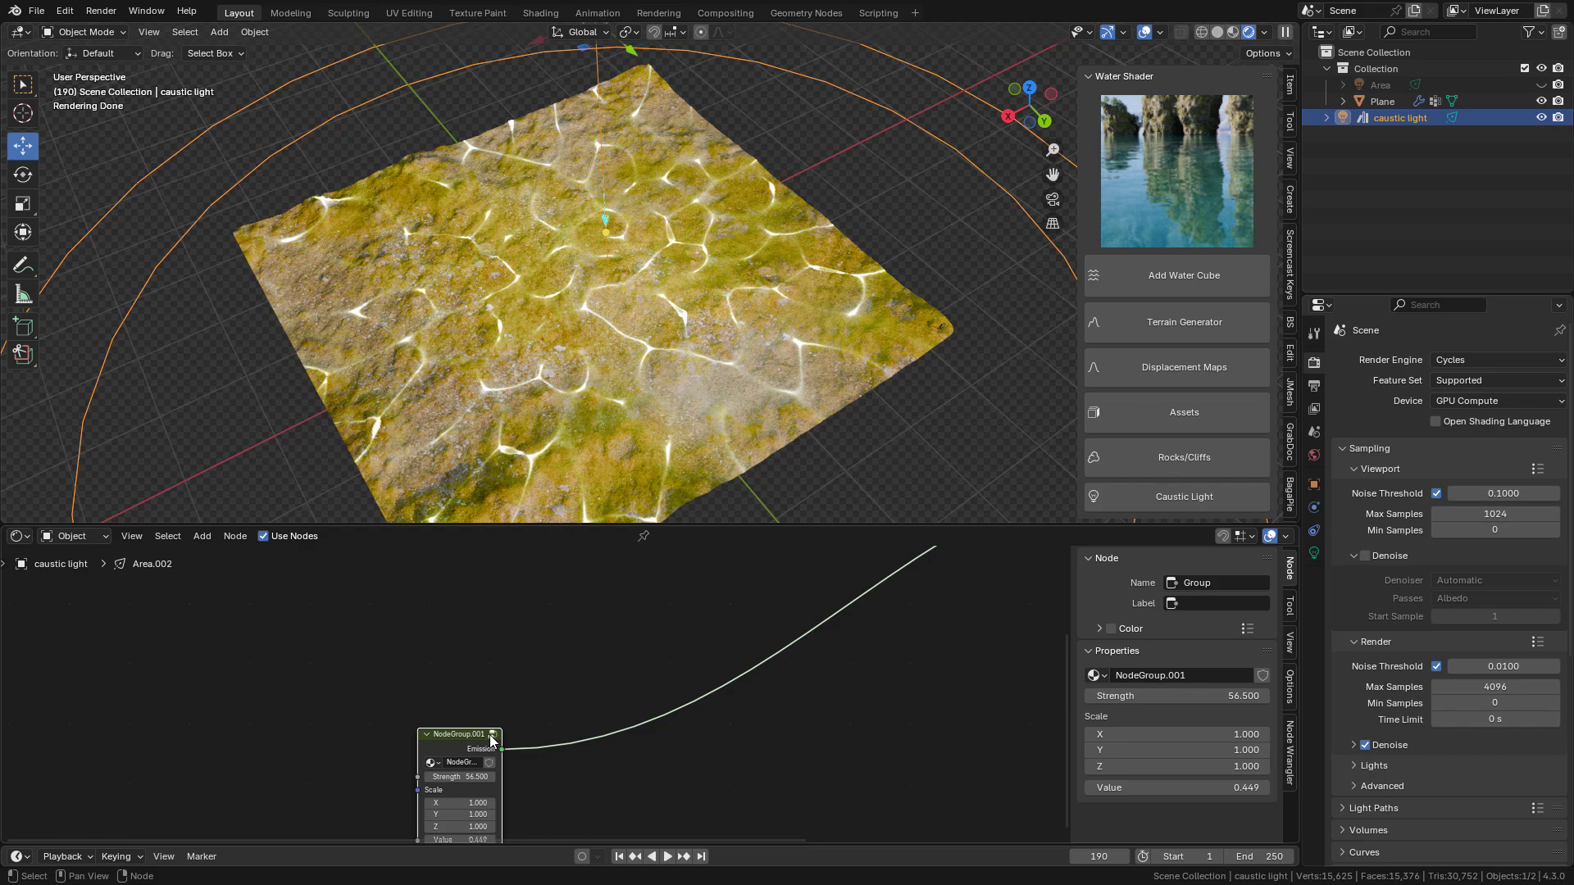
click(492, 734)
mouse_move(533, 665)
mouse_down()
mouse_move(490, 665)
mouse_move(527, 674)
mouse_up()
click(527, 674)
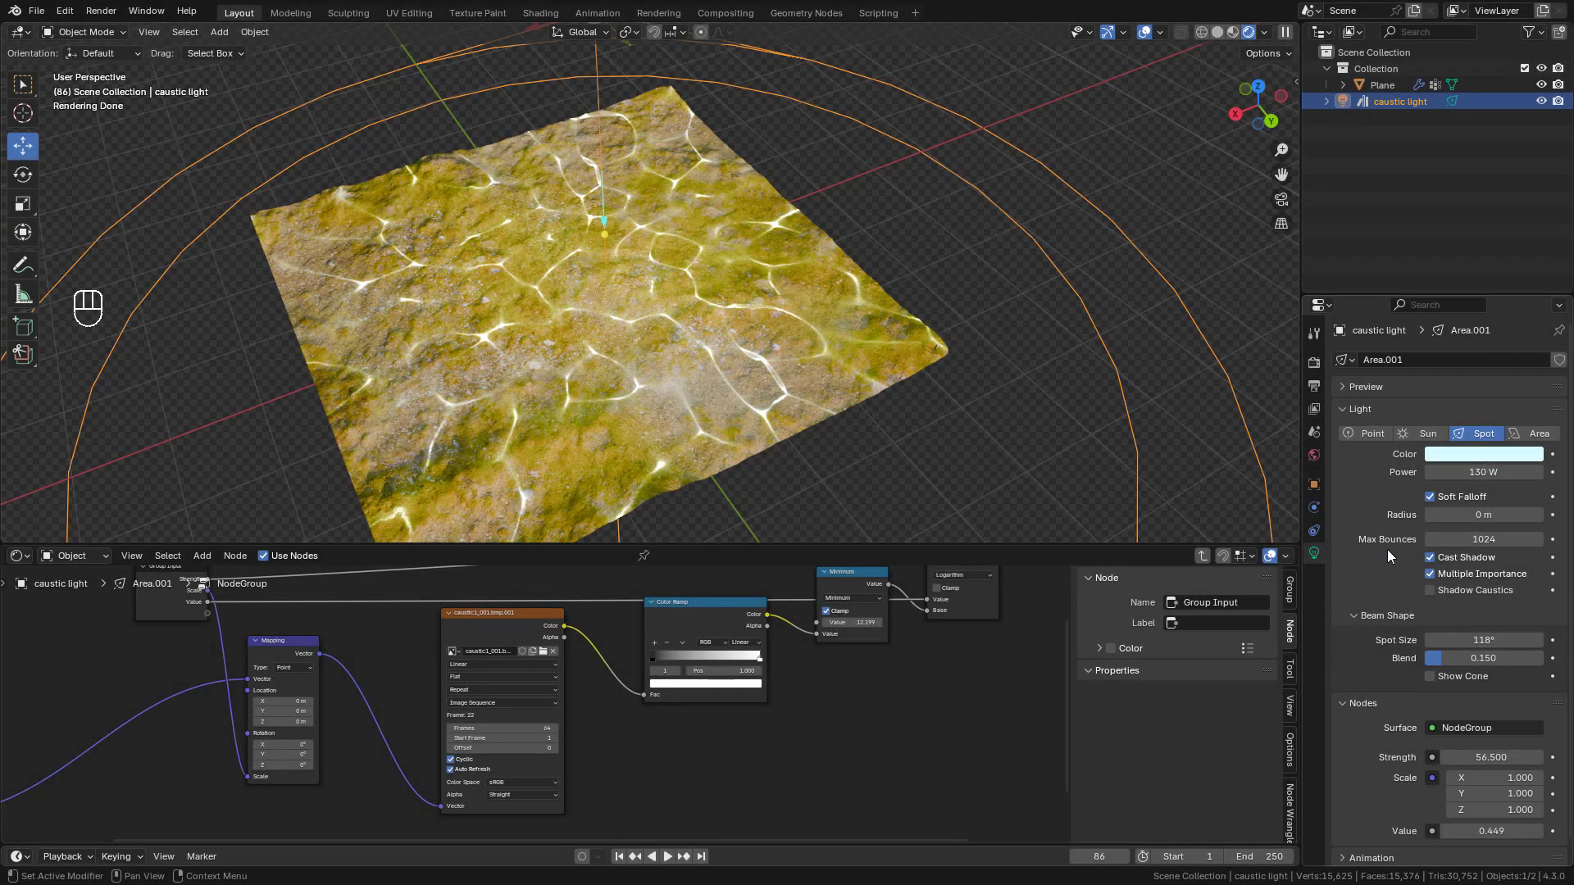
- Narrow the spot size to about 87°, then test Value 0.589 and scale 0.5, restoring 1.0
shift+drag(1483, 640, 1544, 658)
drag(1483, 831, 1495, 831)
right_click(1496, 831)
text(.5)
key(Return)
key(space)
key(space)
text(1)
key(Return)
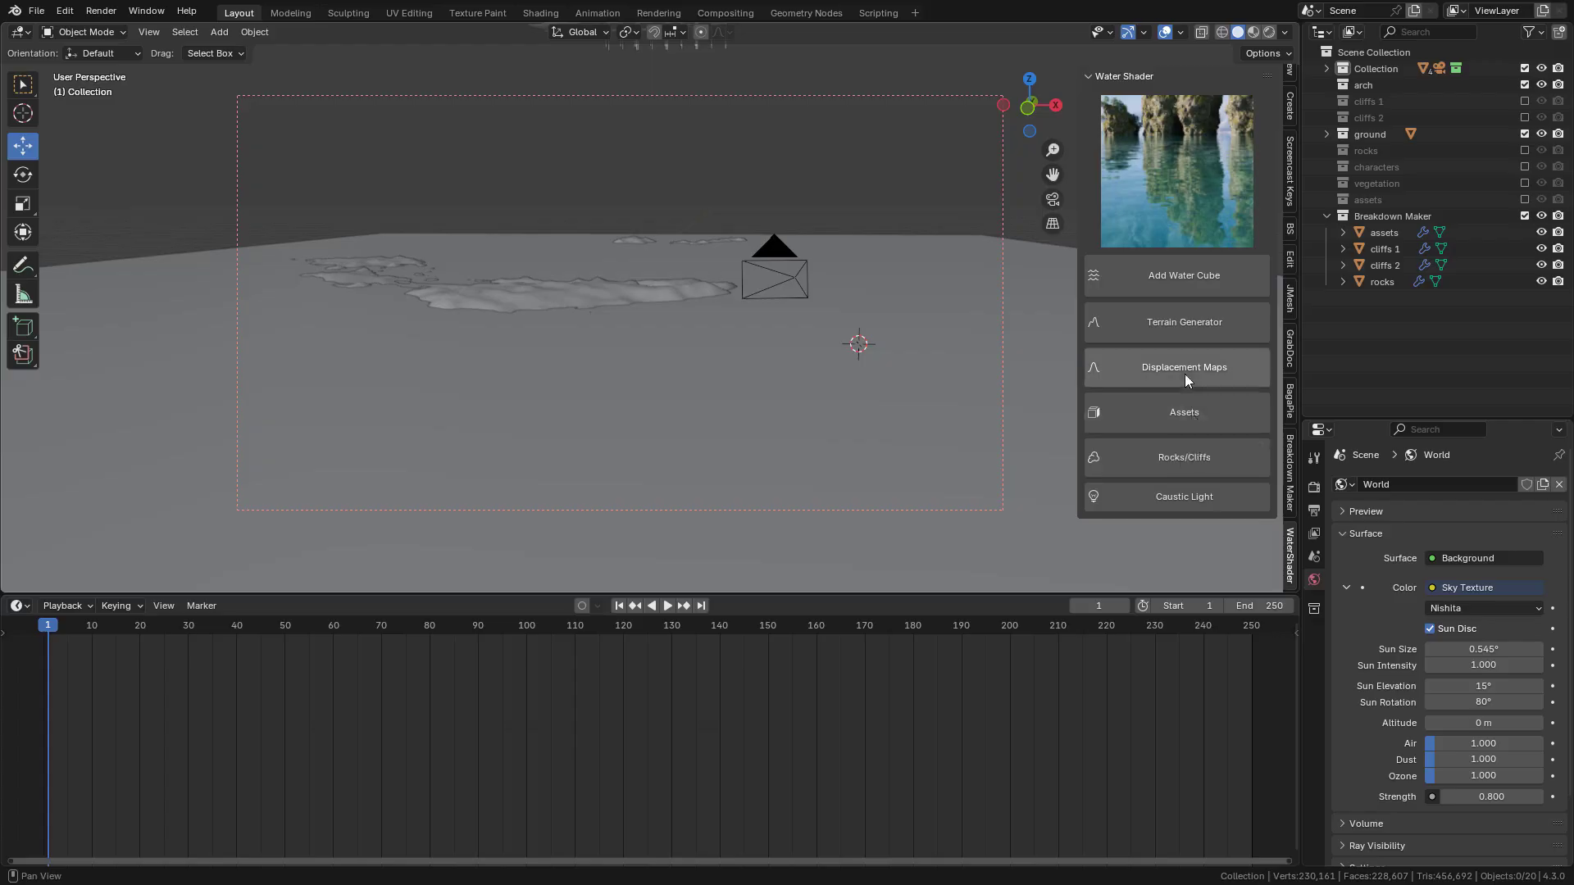
- Append Wooden_pier_02 and canoe_01 from the assets library
click(1192, 415)
click(496, 527)
scroll(893, 459, up, 2)
shift+click(887, 401)
click(1162, 638)
- Append cliff_01 and cliff_02 from the Rocks/Cliffs library
click(1184, 456)
click(492, 340)
shift+click(626, 348)
click(1176, 631)
- Move the cliffs further right and reposition the canoe in the scene
key(g)
click(926, 246)
click(563, 229)
key(g)
click(492, 226)
- Play the animation and set the World sun rotation to -103°
key(space)
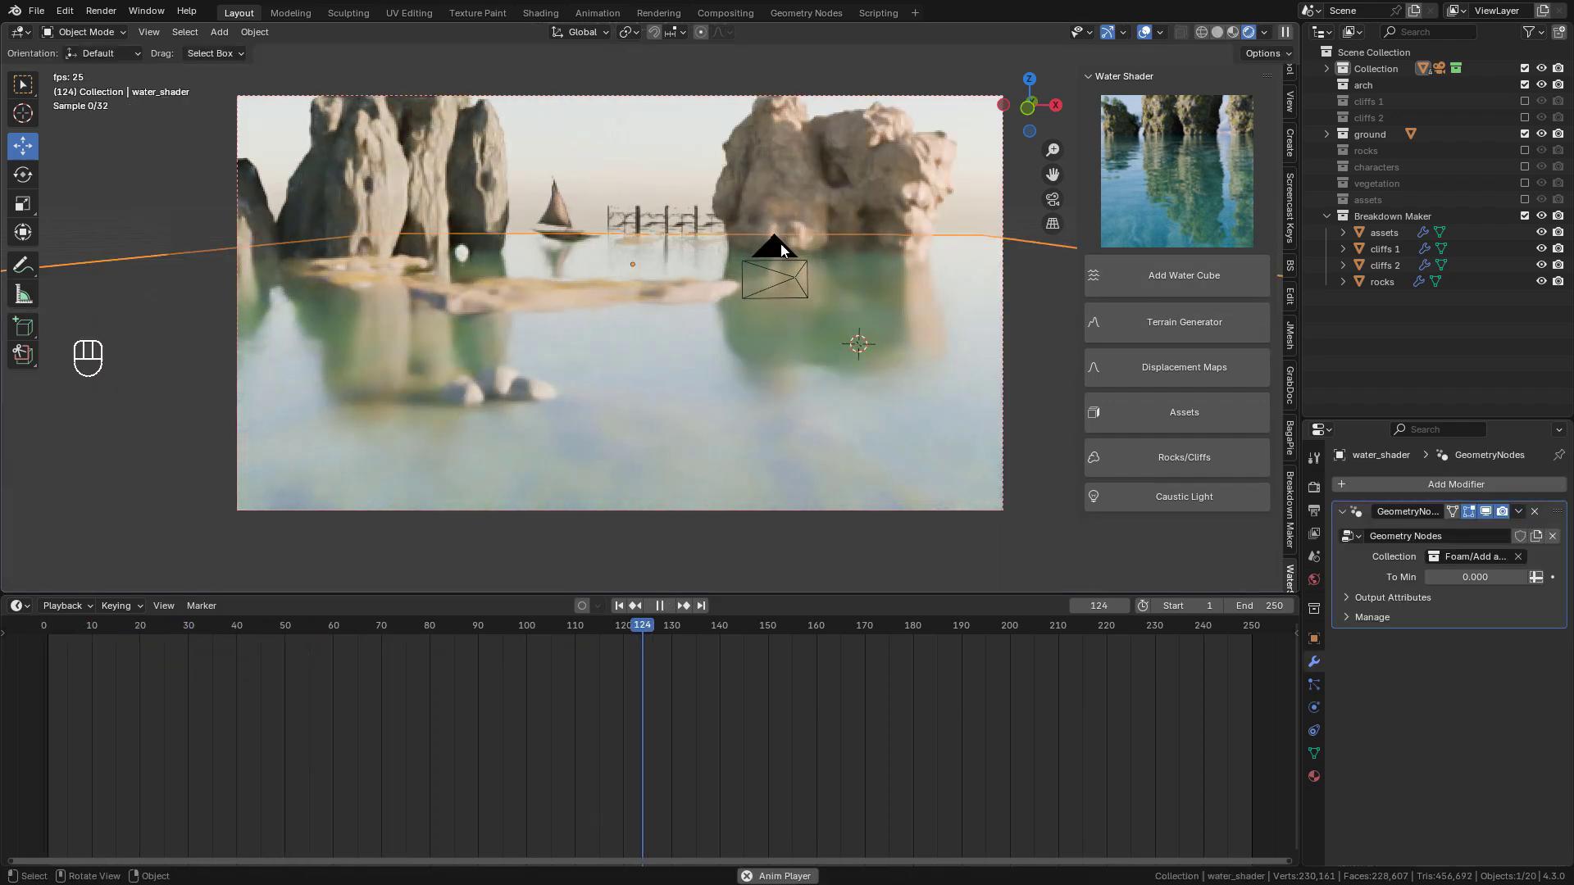
key(space)
click(1313, 579)
drag(1486, 698, 1133, 500)
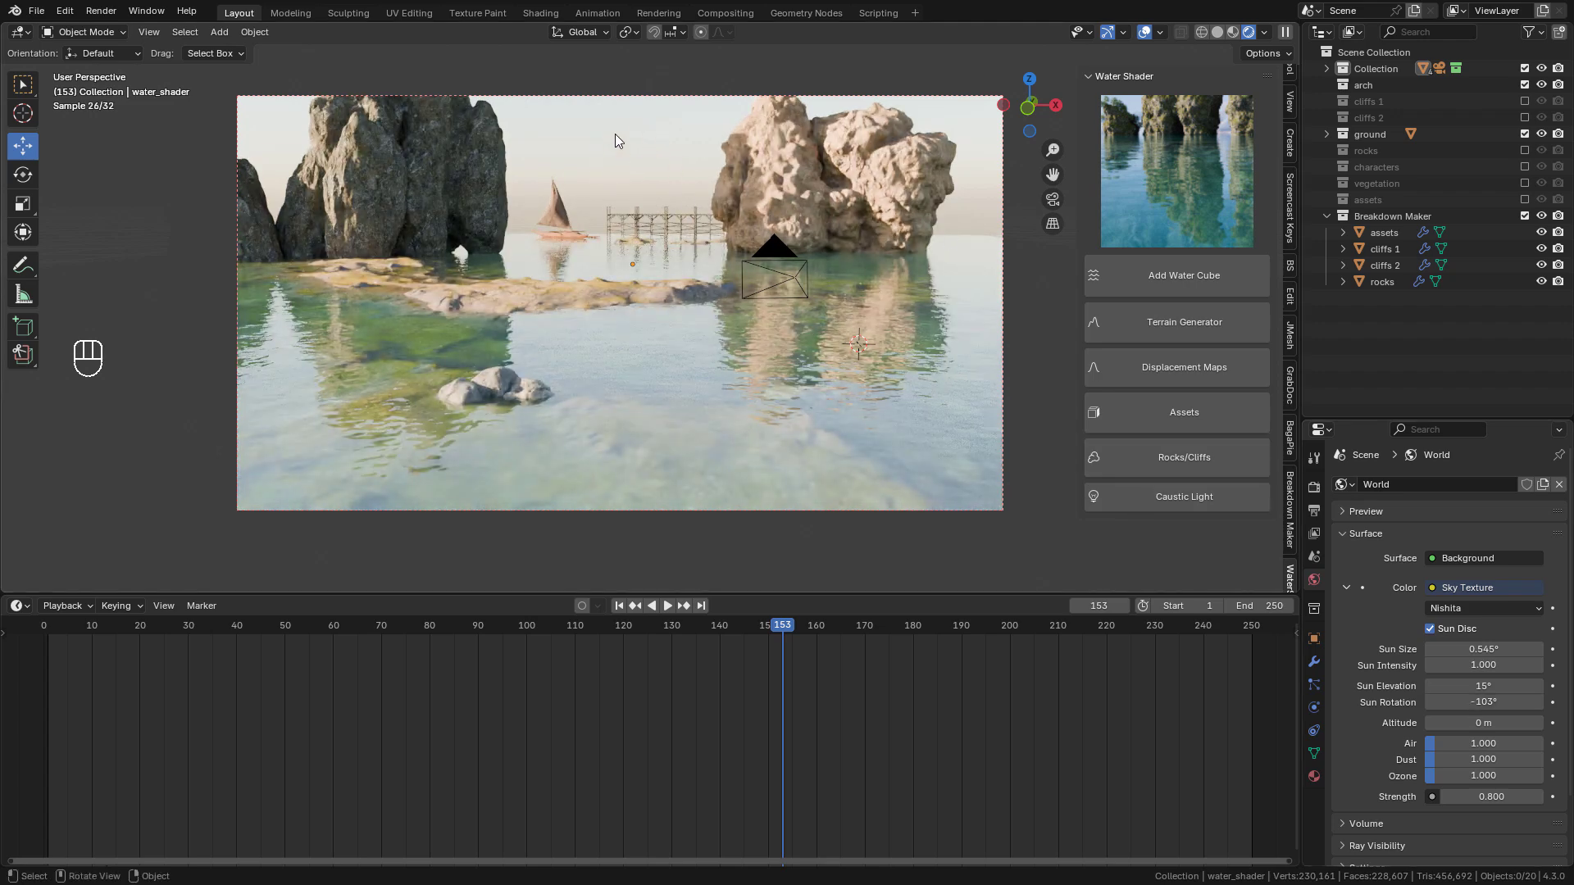
- Enlarge the timeline area and switch it to the World Shader Editor, framing the nodes
drag(21, 597, 21, 551)
click(19, 560)
click(82, 728)
click(93, 558)
click(93, 619)
key(Home)
- Duplicate the Background node and insert a Mix Shader before the World Output
click(524, 693)
key(shift+d)
click(542, 616)
shift+click(561, 695)
key(shift+a)
text(mi)
click(660, 672)
click(641, 645)
drag(550, 608, 402, 660)
- Add an environment texture to the second Background and load the industrial HDRI
key(ctrl+t)
click(405, 654)
click(1232, 252)
scroll(721, 496, down, 3)
double_click(622, 500)
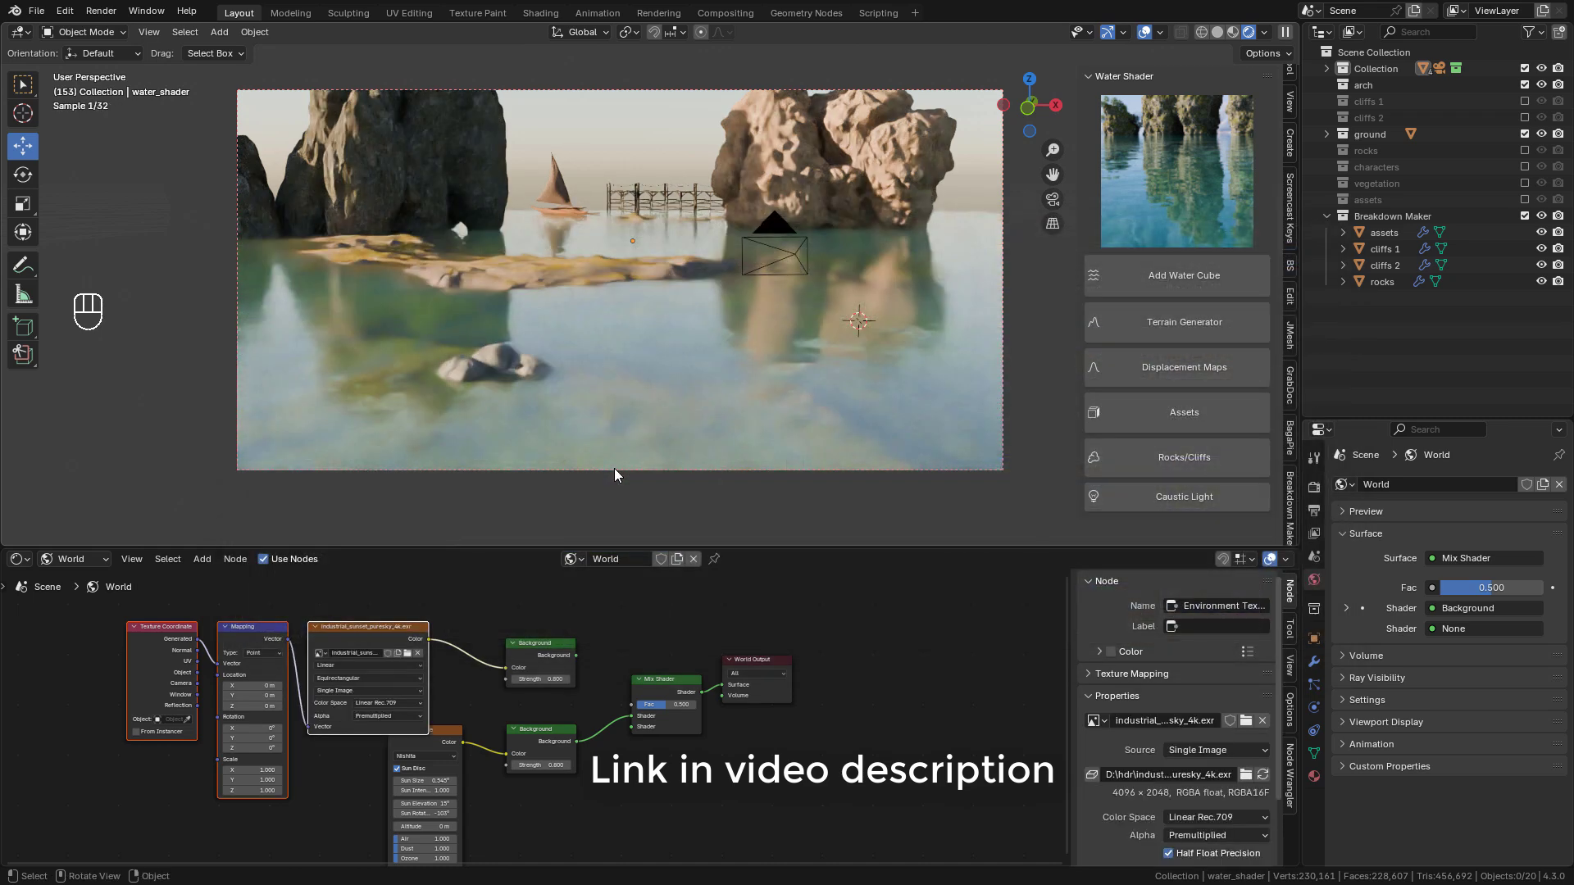
- Add a Light Path node and link Is Camera Ray to the Mix Shader factor
key(shift+a)
click(637, 623)
text(li)
key(Return)
click(639, 577)
drag(643, 579, 710, 592)
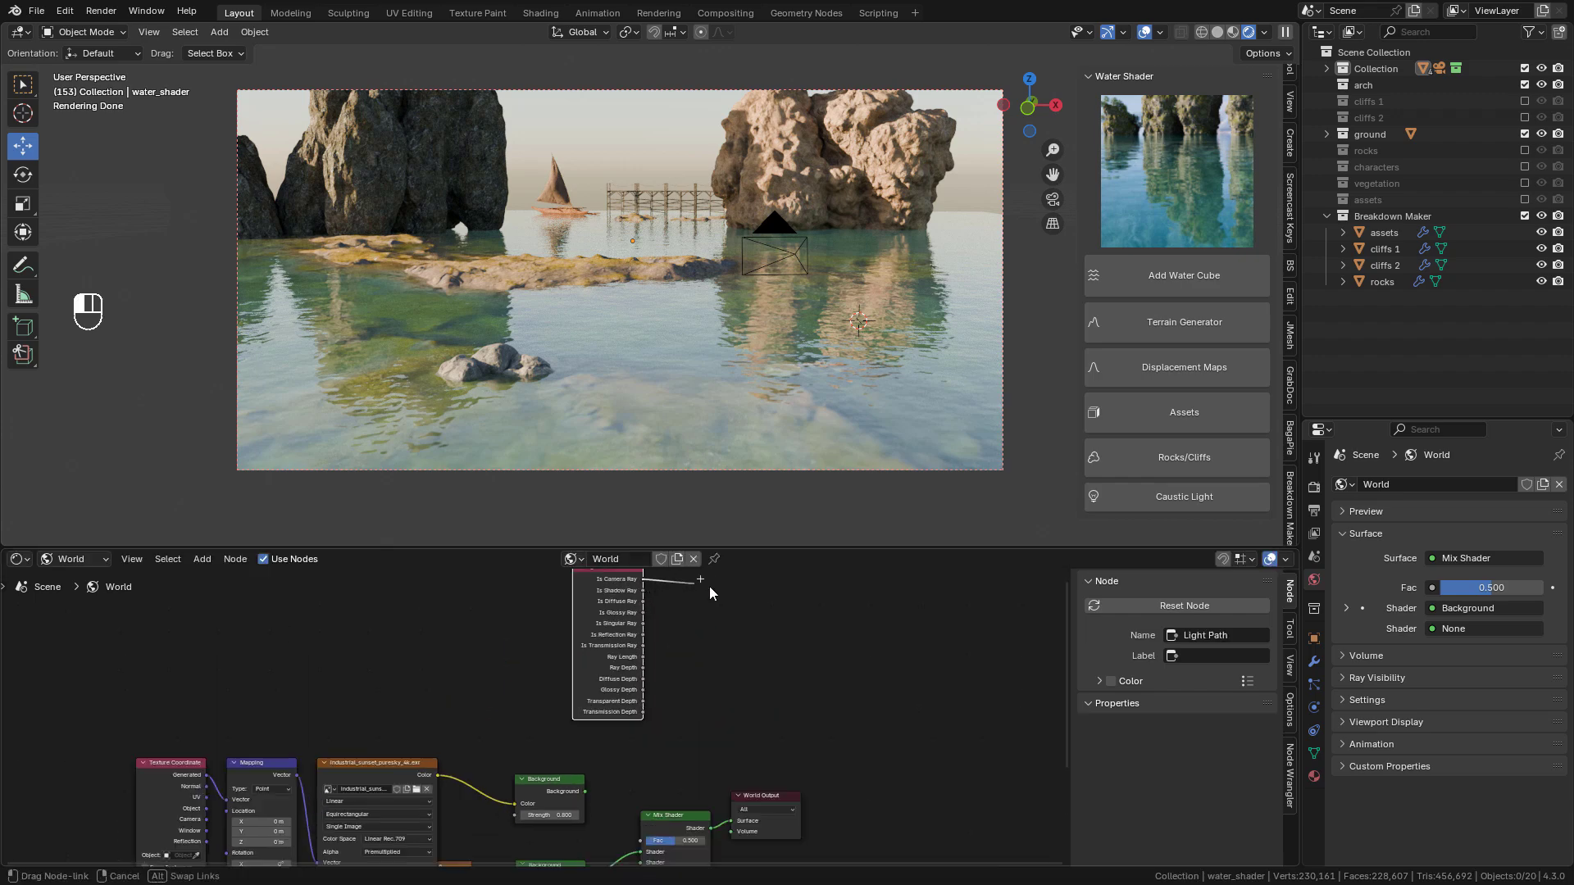